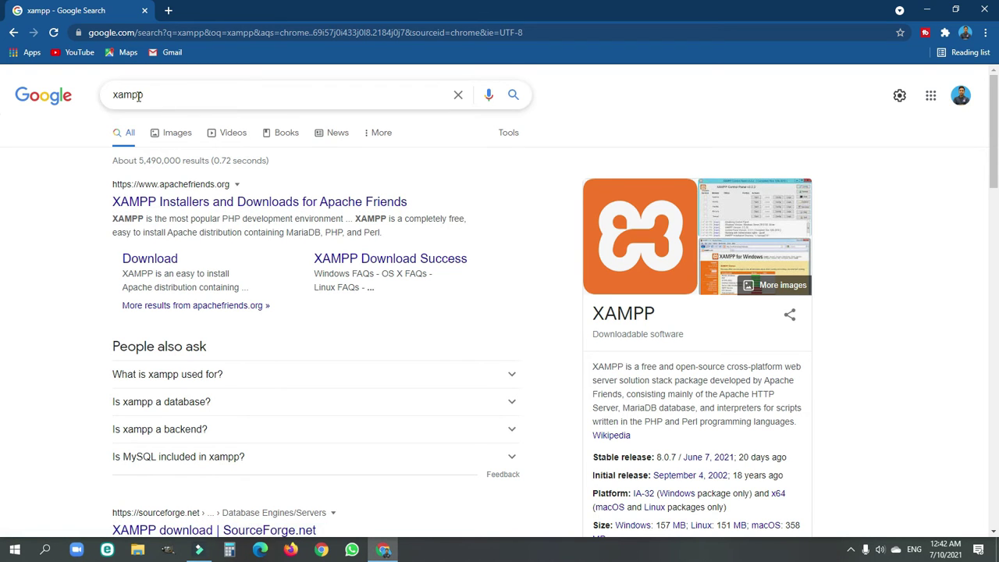
Step: Open the Apache Friends site from the search results and download XAMPP for Windows 8.0.8
{"action": "left_click", "coordinate": [254, 201]}
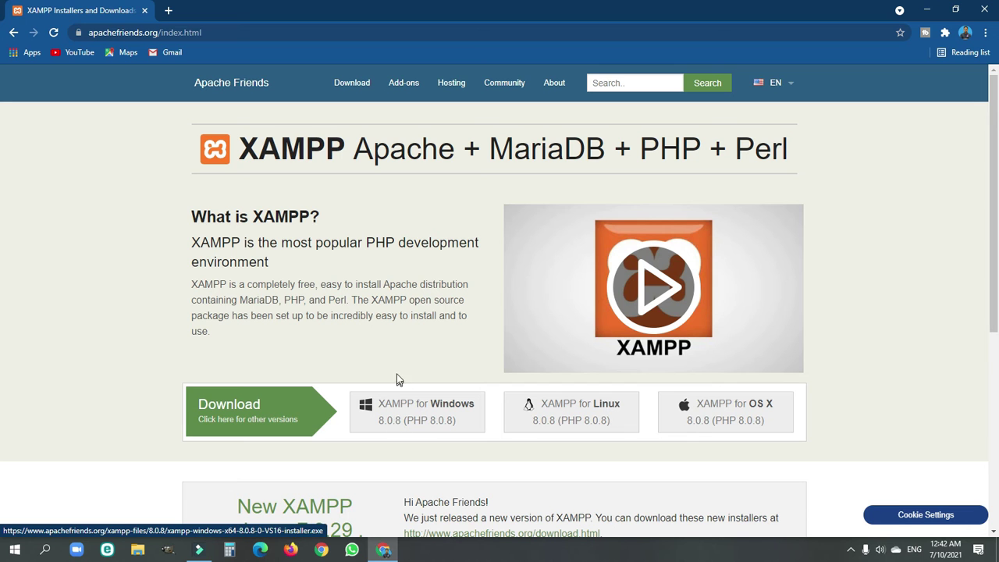
{"action": "left_click", "coordinate": [412, 411]}
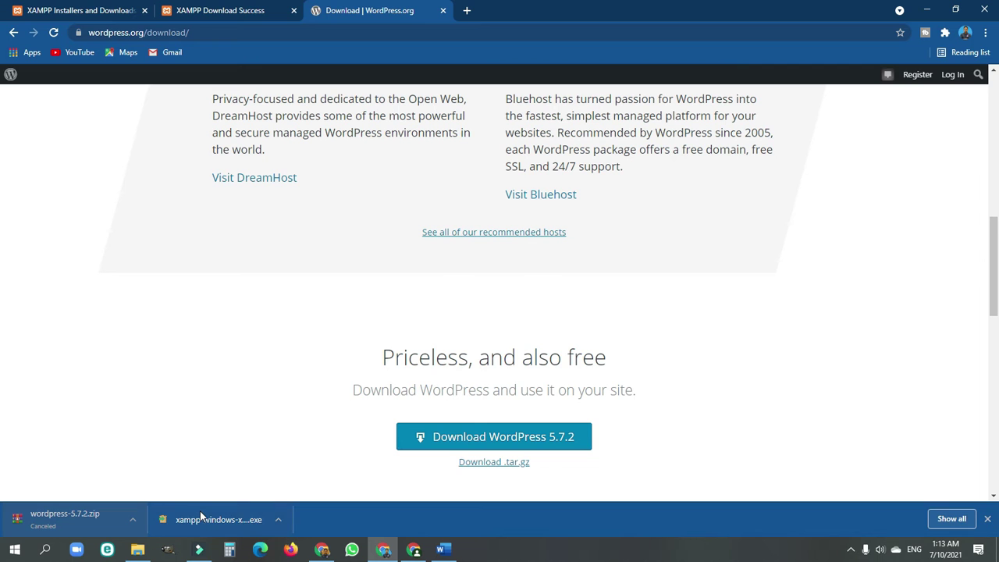
Step: Run the downloaded XAMPP installer from the Downloads folder, continuing past the antivirus and User Account Control warnings
{"action": "left_click", "coordinate": [136, 549]}
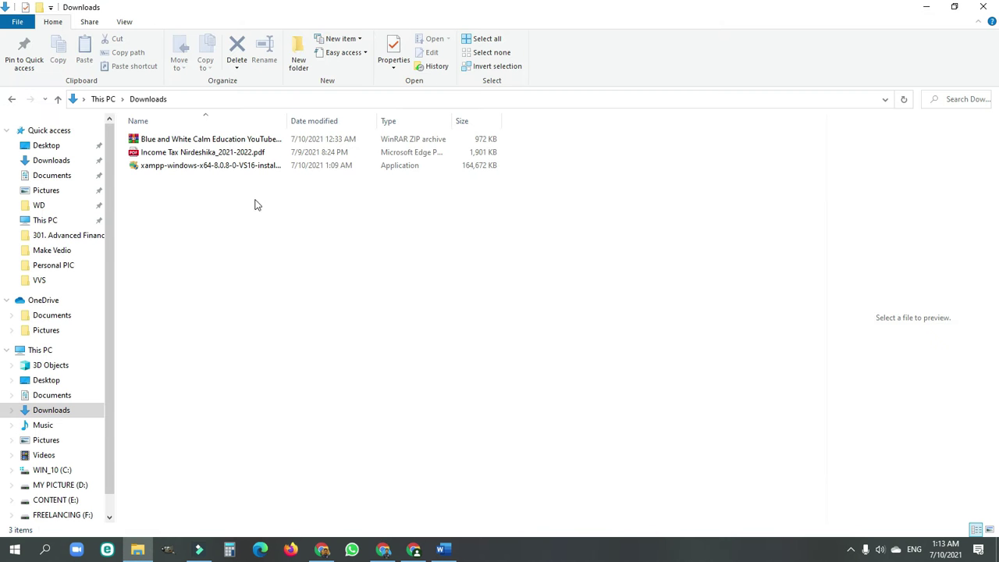
{"action": "double_click", "coordinate": [232, 167]}
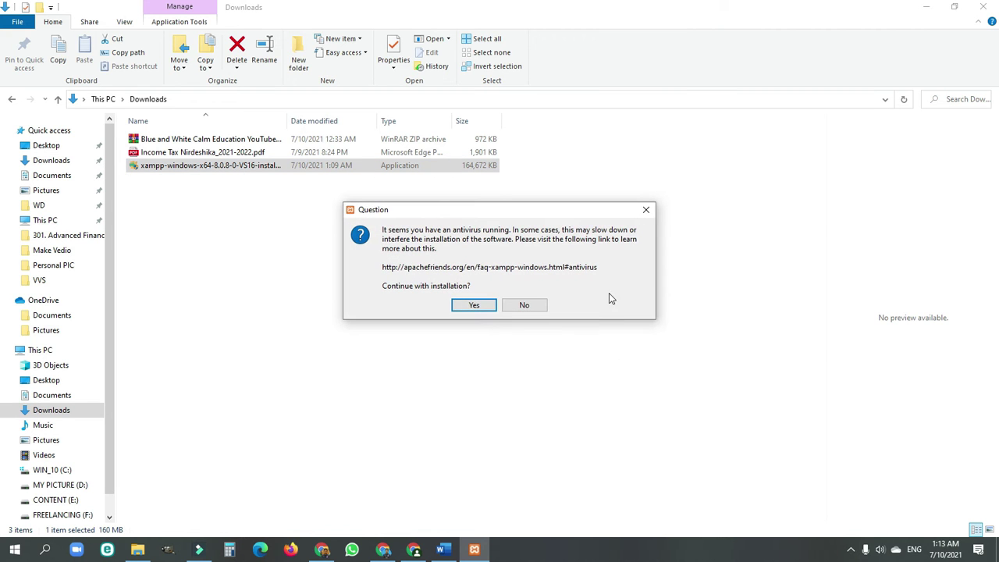
{"action": "left_click", "coordinate": [473, 306]}
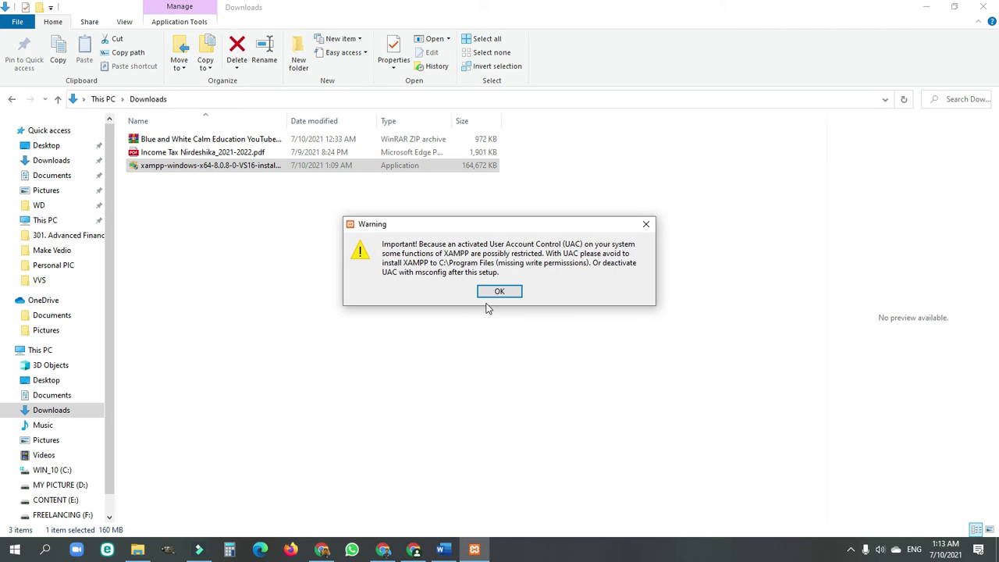
{"action": "left_click", "coordinate": [504, 291]}
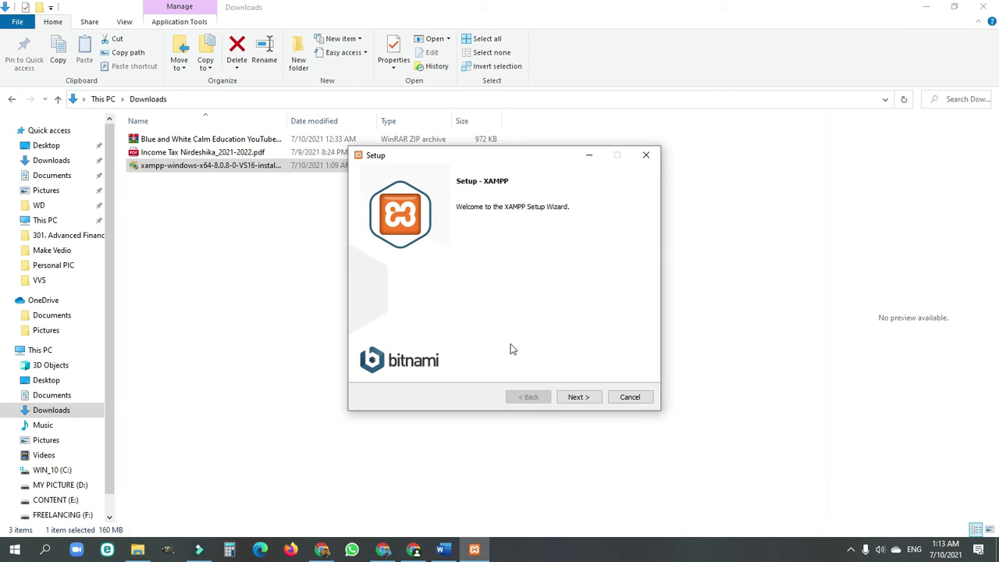
Step: Install XAMPP with the default components in C:\xampp, with English as the language and the Bitnami option left checked
{"action": "left_click", "coordinate": [576, 395]}
{"action": "left_click", "coordinate": [576, 395]}
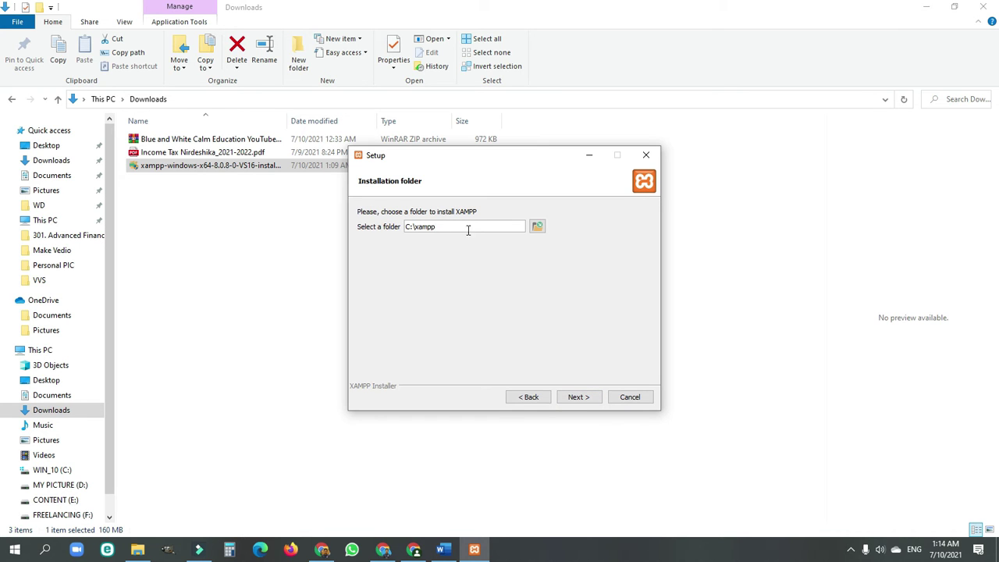
{"action": "left_click", "coordinate": [568, 398]}
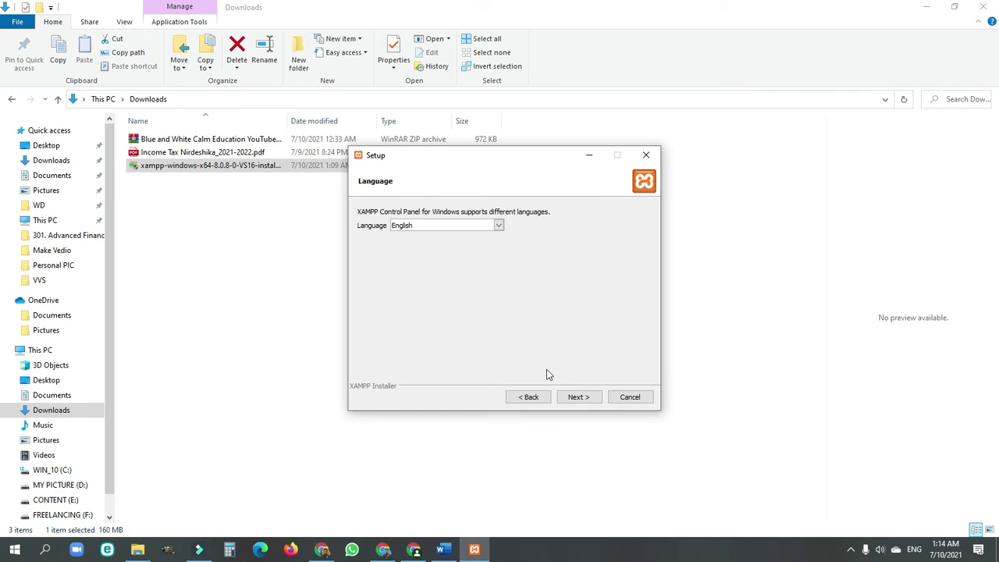
{"action": "left_click", "coordinate": [578, 398]}
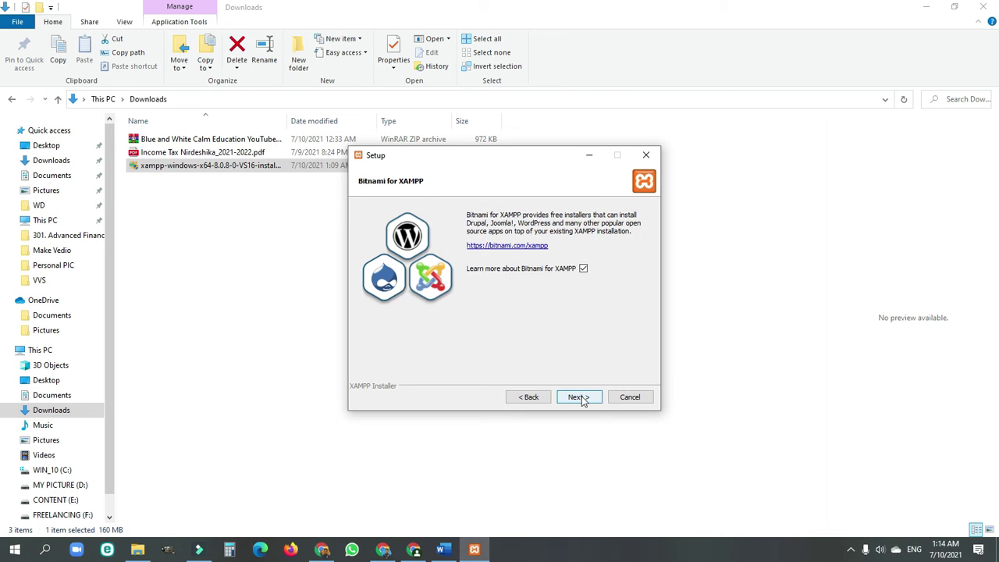
{"action": "left_click", "coordinate": [583, 397]}
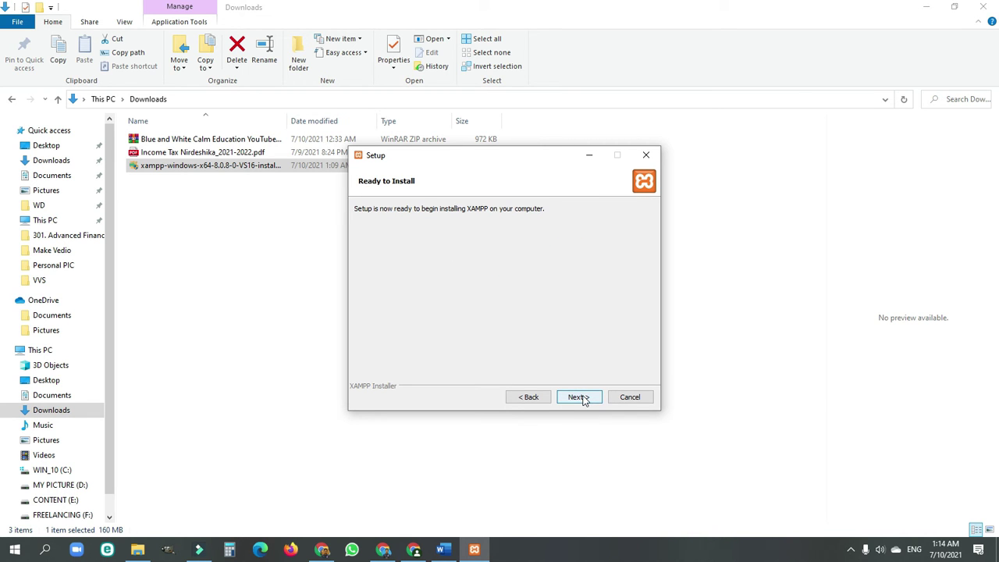
{"action": "left_click", "coordinate": [582, 397]}
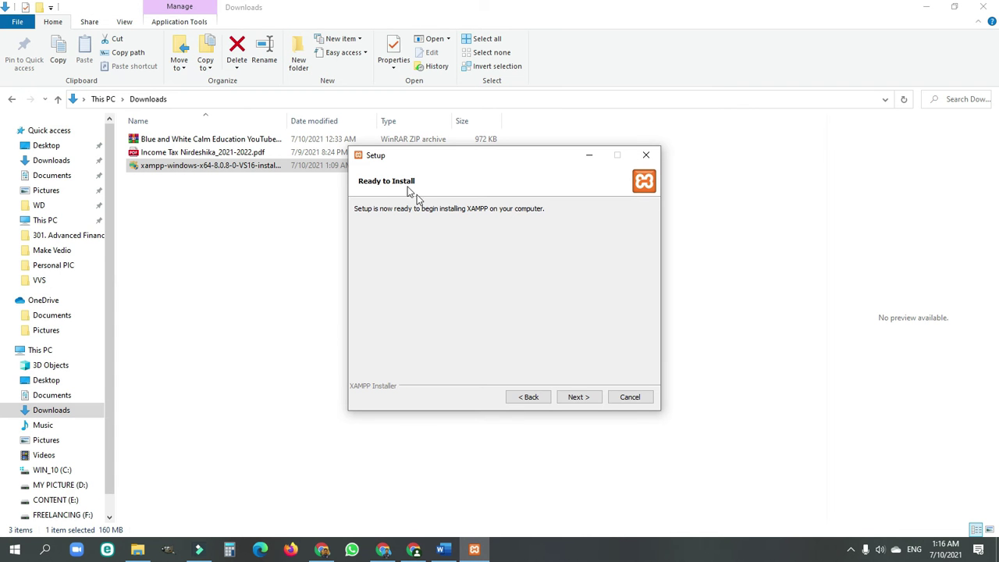
{"action": "left_click", "coordinate": [581, 397]}
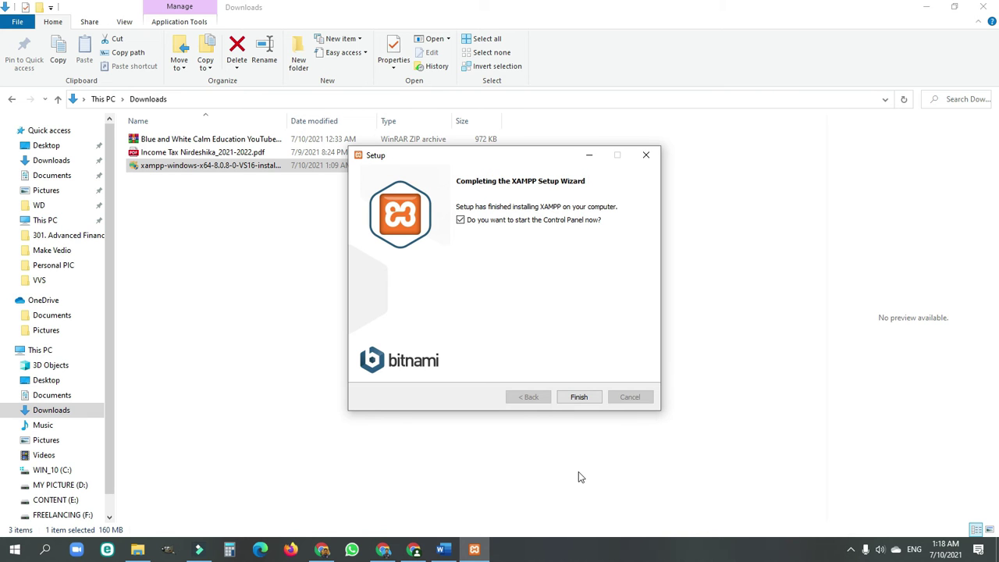
Step: Finish the setup with the Control Panel set to launch, and start the Apache and MySQL modules
{"action": "left_click", "coordinate": [581, 398]}
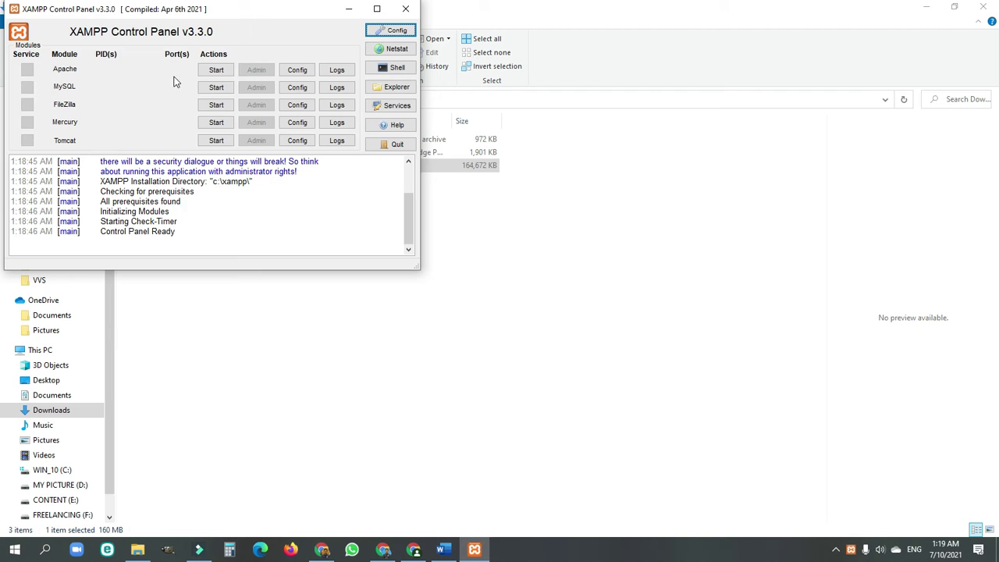
{"action": "left_click", "coordinate": [208, 70]}
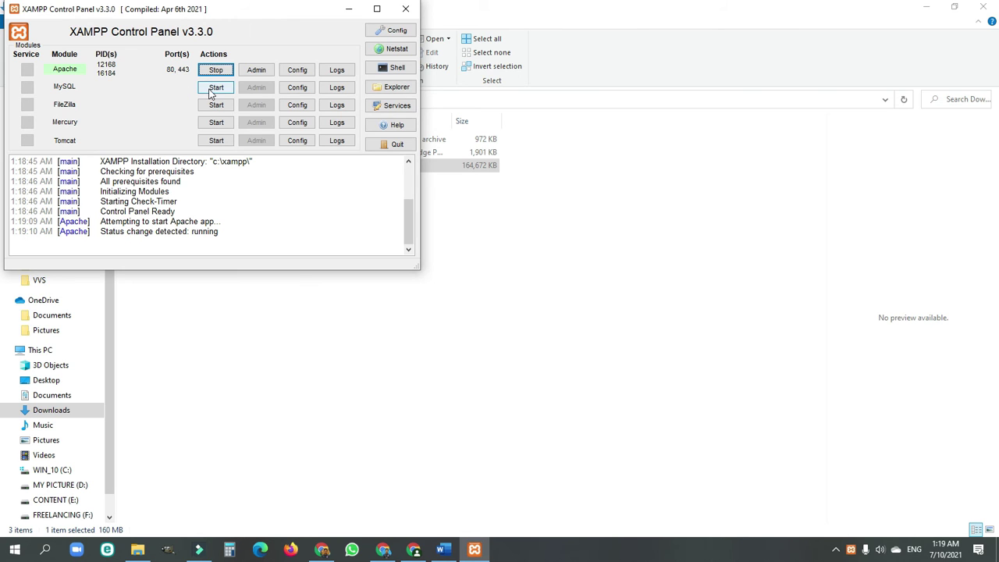
{"action": "left_click", "coordinate": [209, 92]}
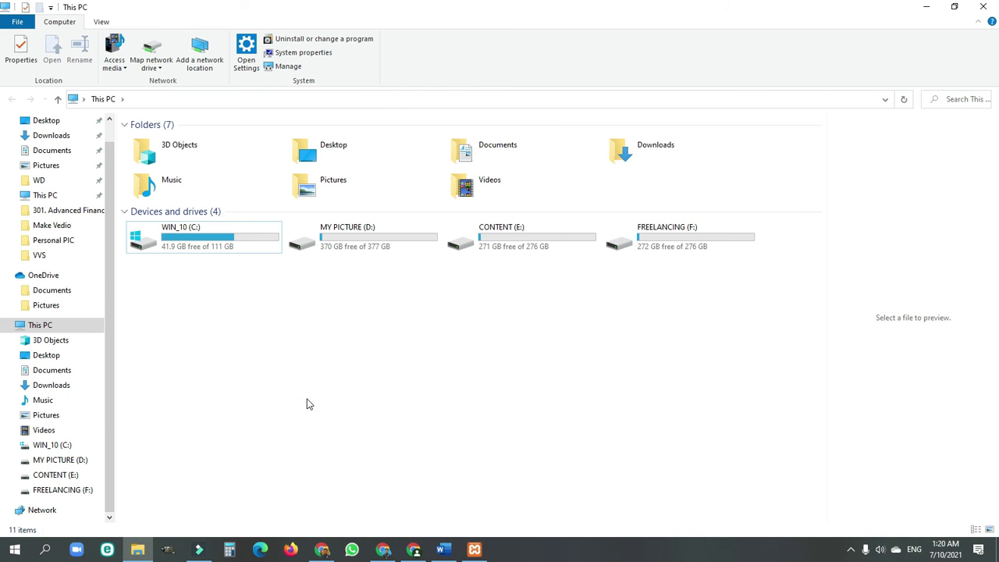
Step: Open the xampp folder on the C: drive and look through its installed subfolders, including mysql
{"action": "double_click", "coordinate": [231, 231]}
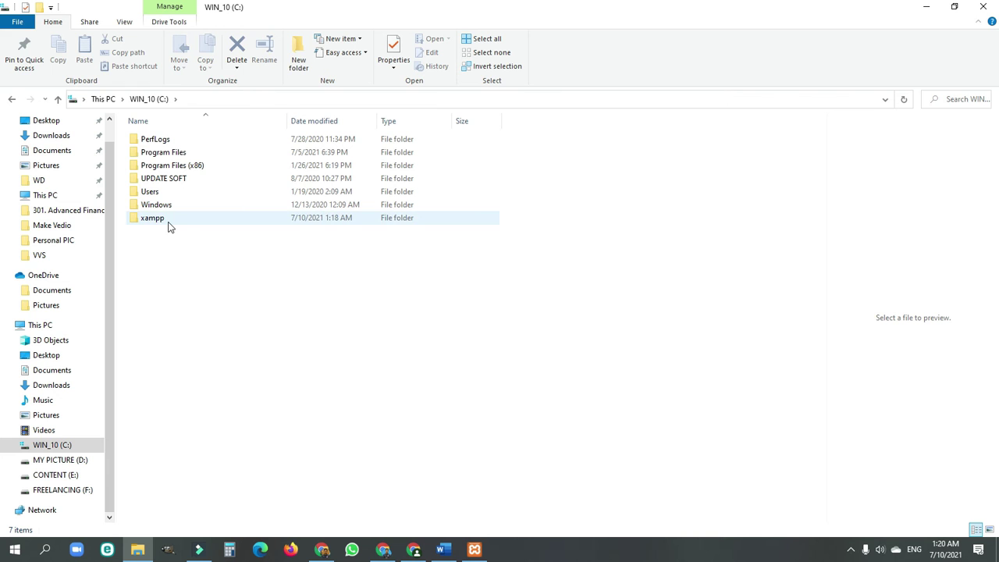
{"action": "double_click", "coordinate": [167, 224]}
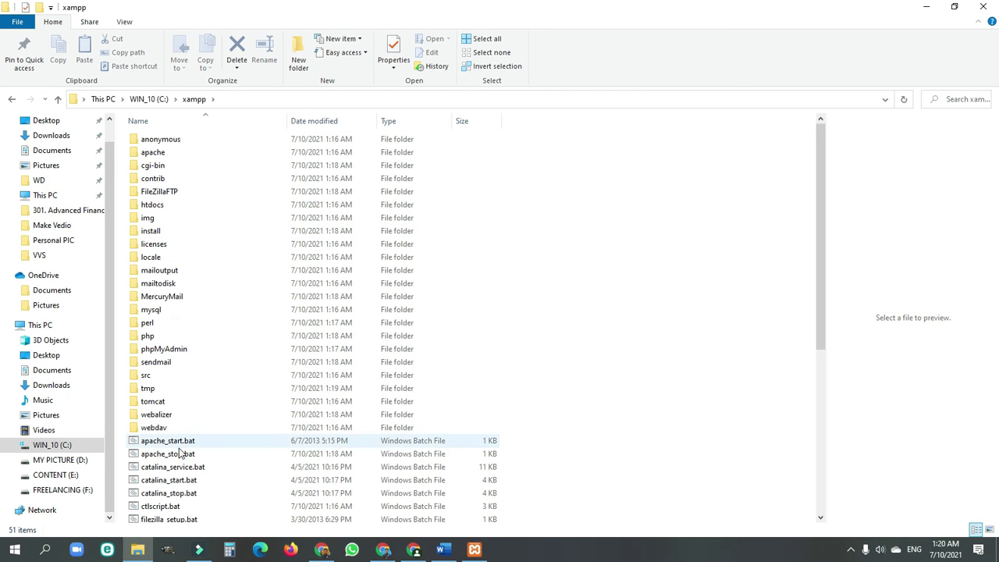
{"action": "scroll", "coordinate": [195, 258], "scroll_direction": "down", "scroll_amount": 1}
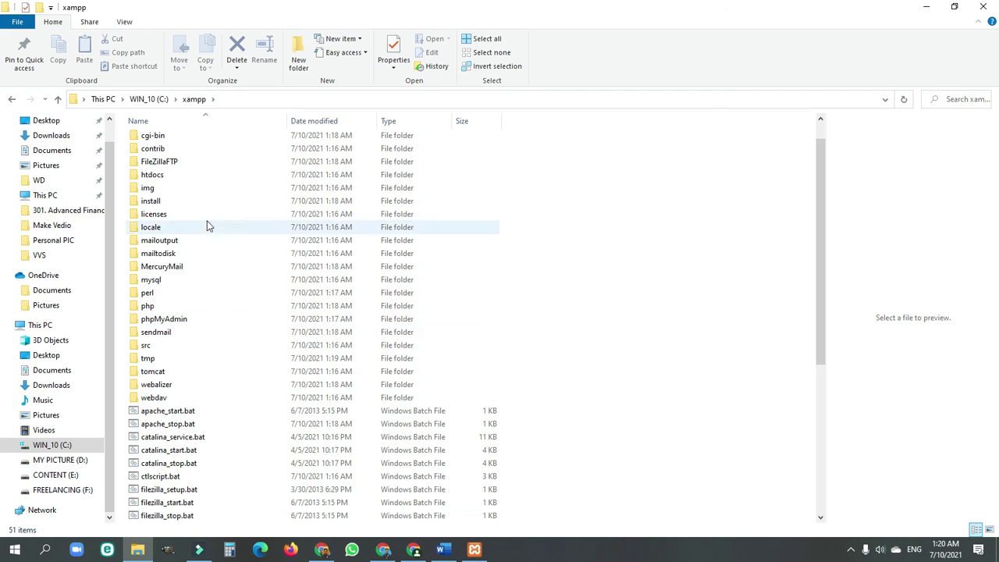
{"action": "right_click", "coordinate": [214, 284]}
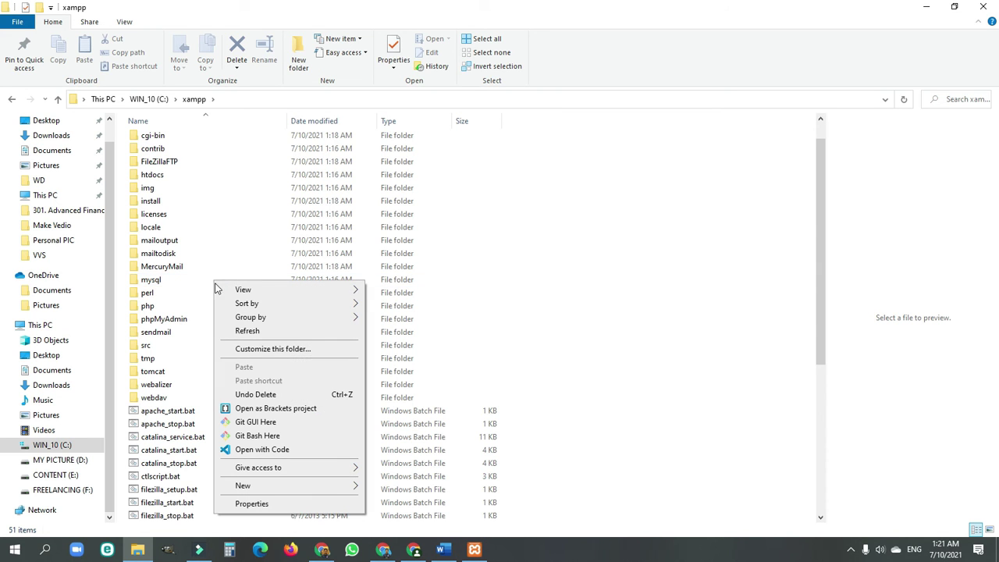
{"action": "right_click", "coordinate": [184, 279]}
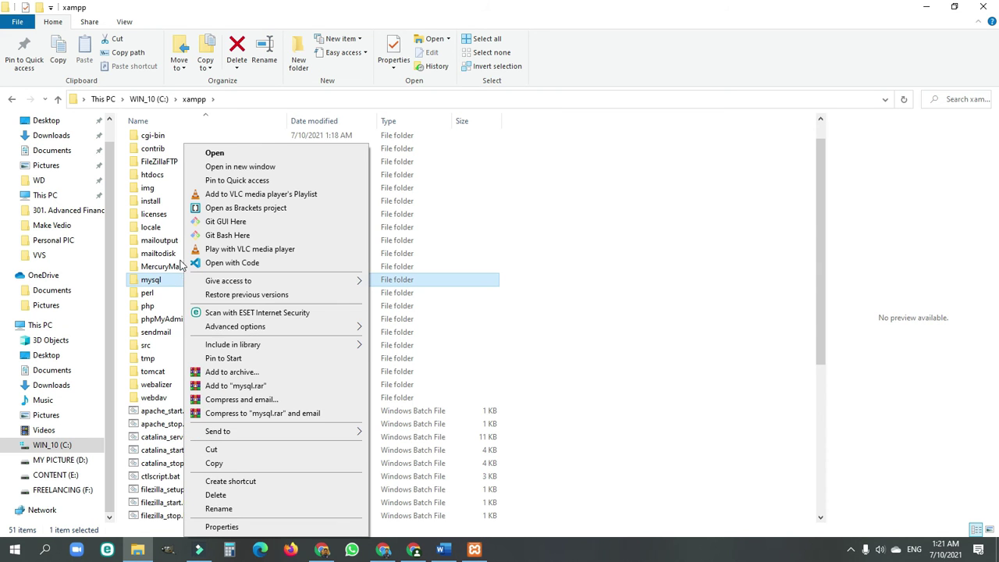
{"action": "left_click", "coordinate": [246, 360]}
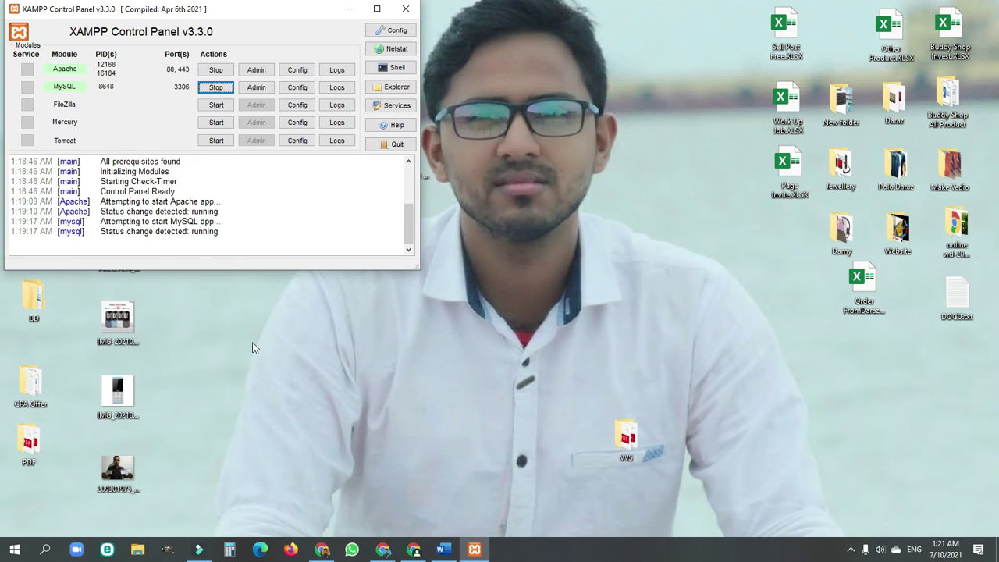
Step: Minimize the XAMPP Control Panel, switch to Chrome and load localhost in a new tab
{"action": "left_click", "coordinate": [349, 9]}
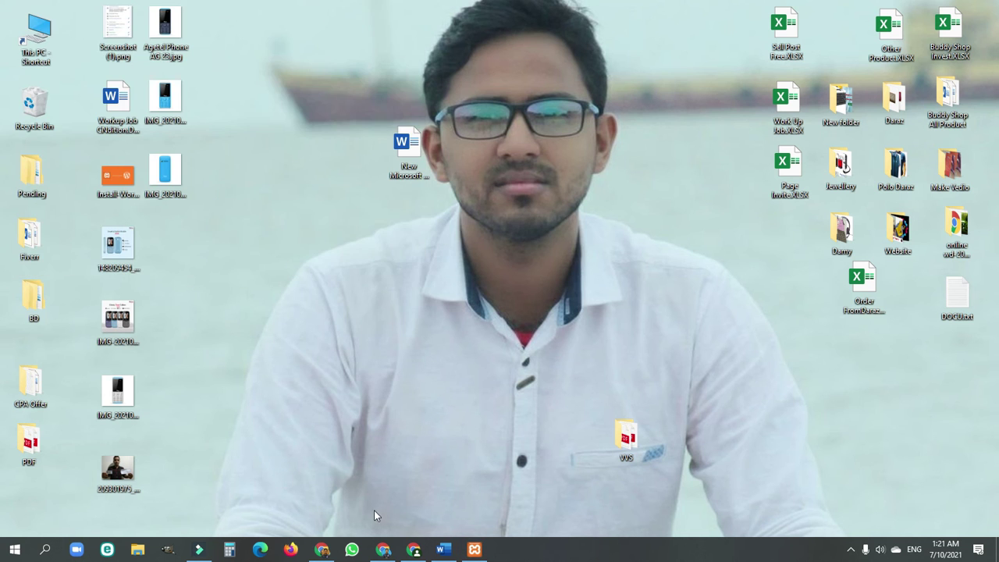
{"action": "left_click", "coordinate": [383, 550]}
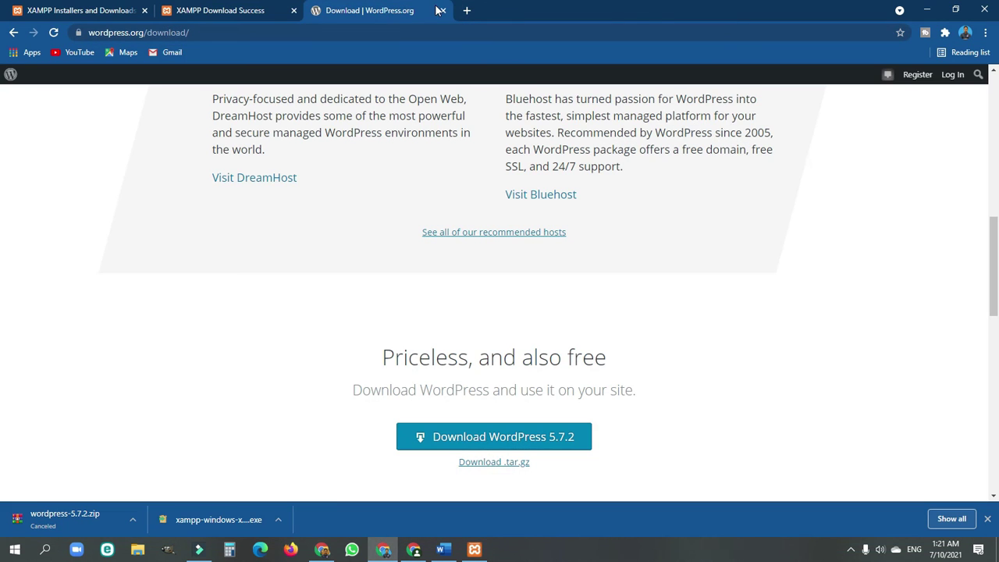
{"action": "left_click", "coordinate": [465, 11]}
{"action": "type", "text": "local"}
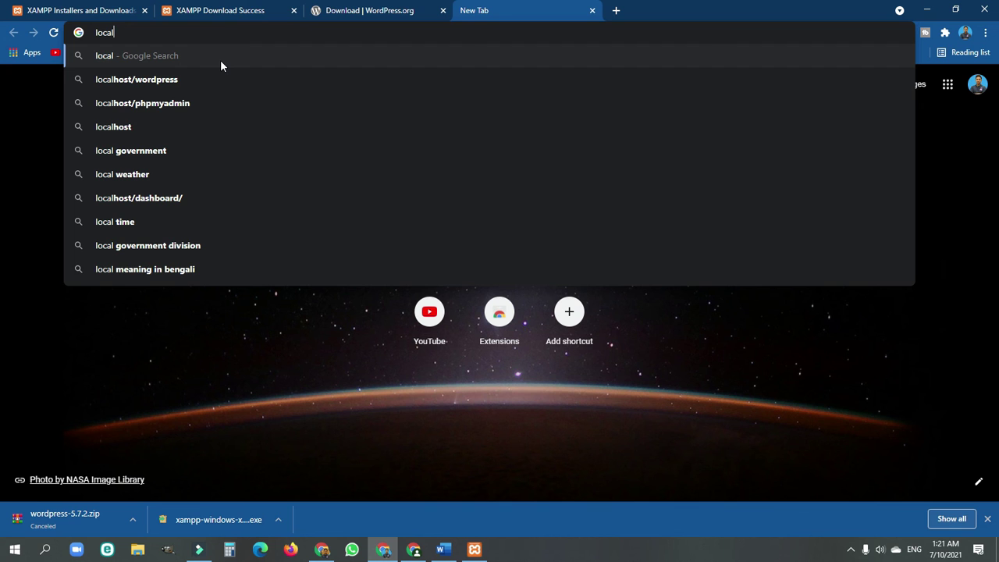
{"action": "type", "text": "host"}
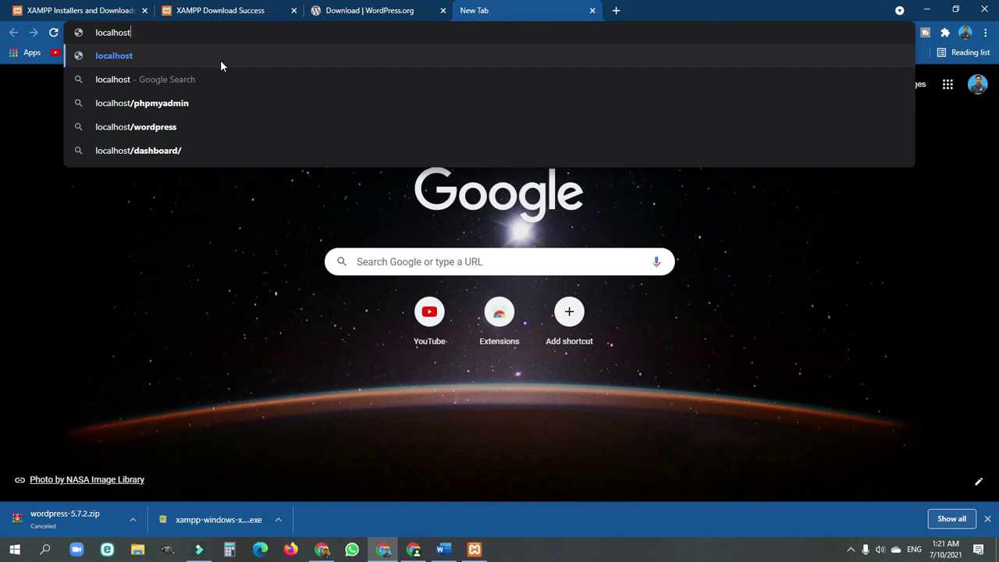
{"action": "key", "text": "Return"}
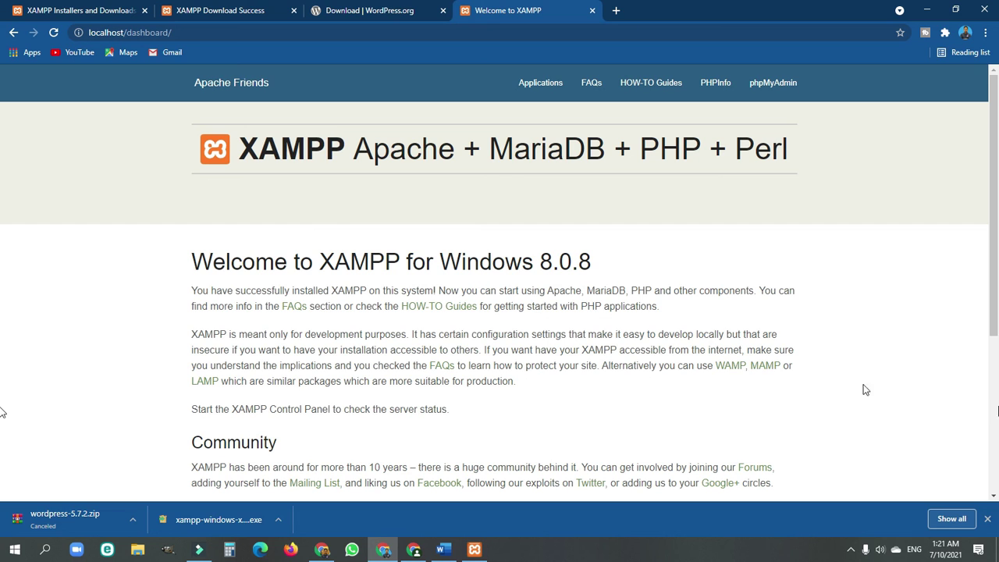
Step: Dismiss the browser's downloads bar and open phpMyAdmin from the XAMPP dashboard
{"action": "left_click", "coordinate": [986, 518]}
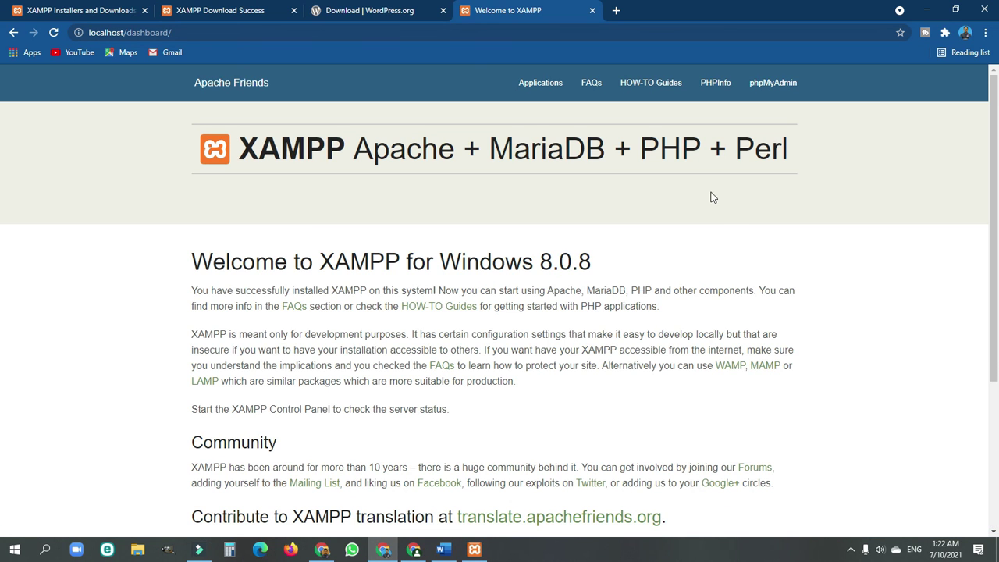
{"action": "left_click", "coordinate": [770, 90]}
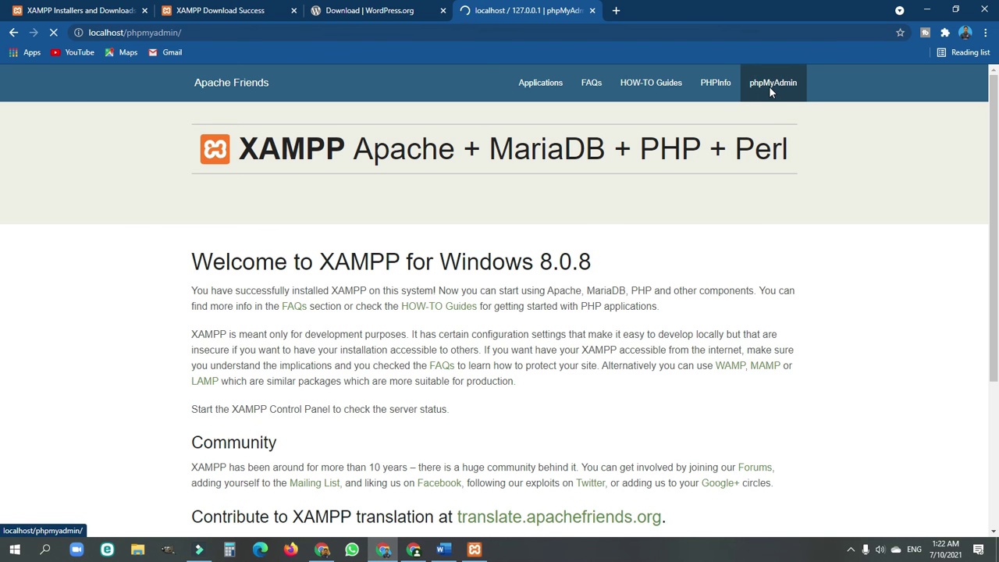